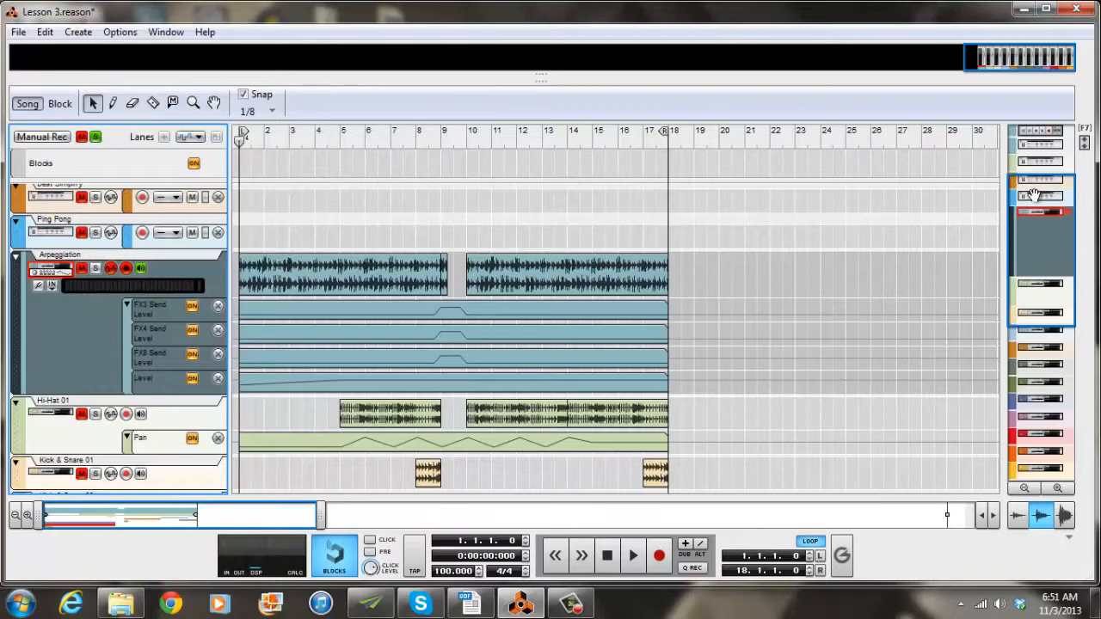
Create a level automation lane for the Vocoder 02 channel fader in the mixer.
drag(1034, 196, 1044, 368)
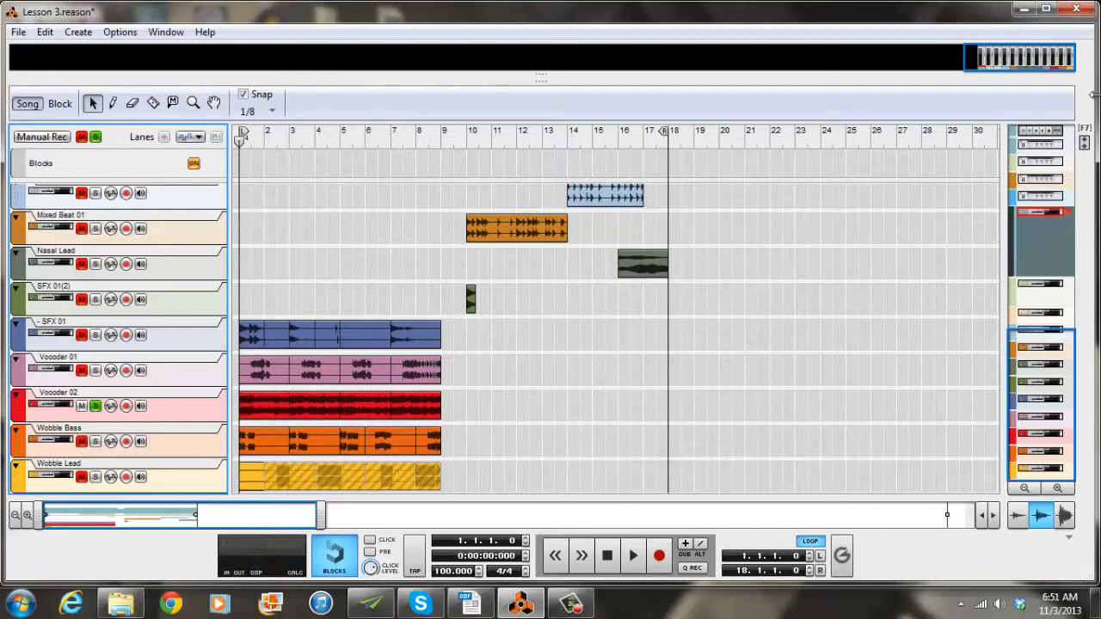
click(1084, 142)
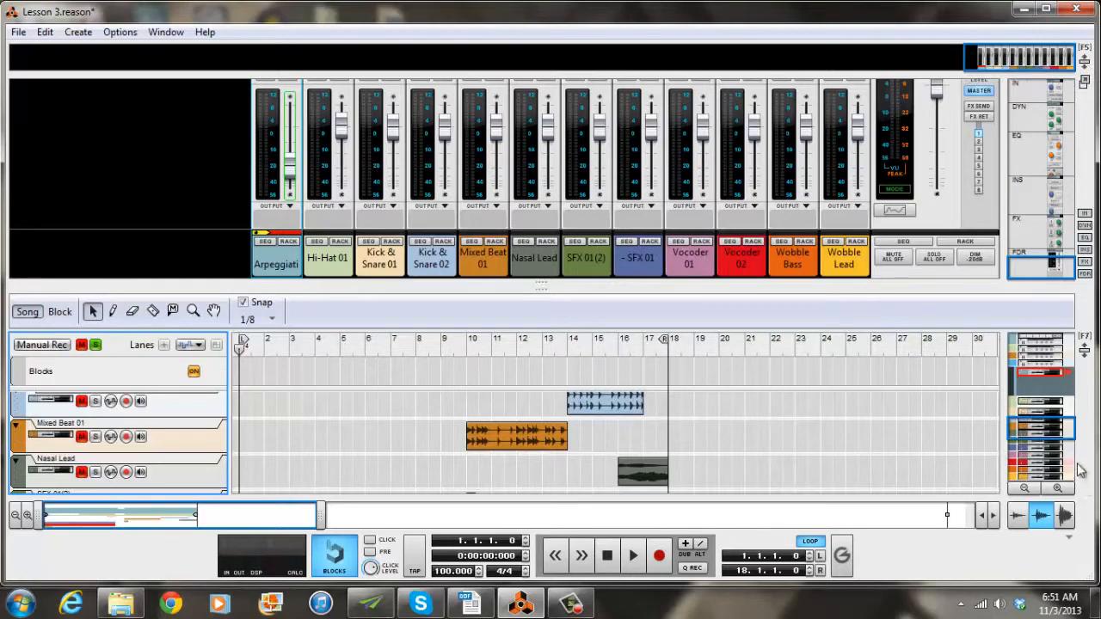
scroll(1072, 473, down, 5)
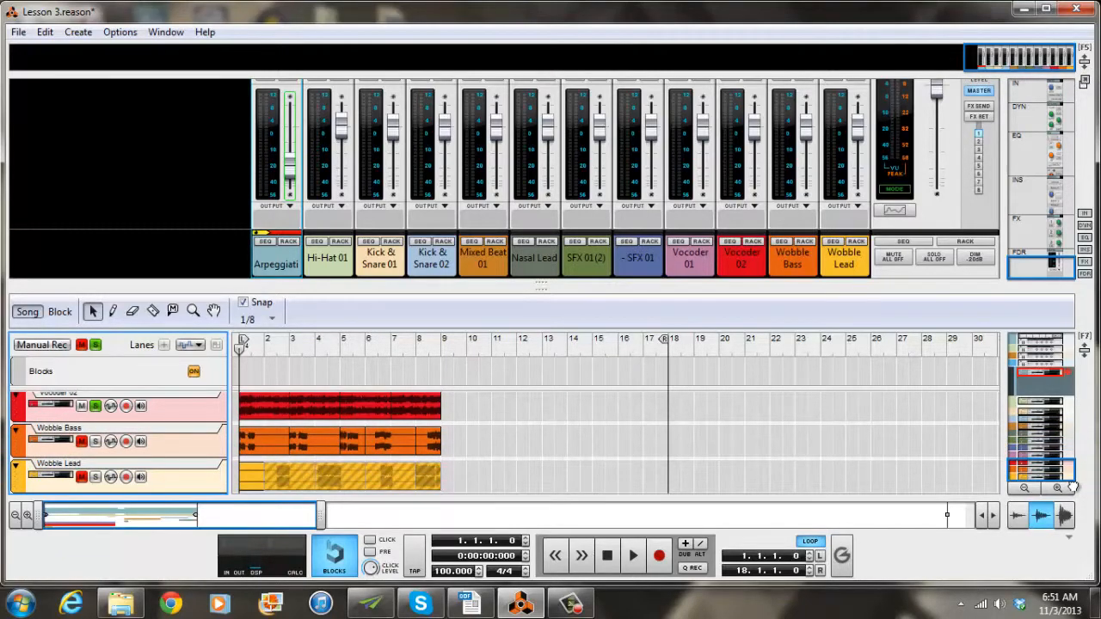
scroll(1072, 487, up, 1)
click(206, 434)
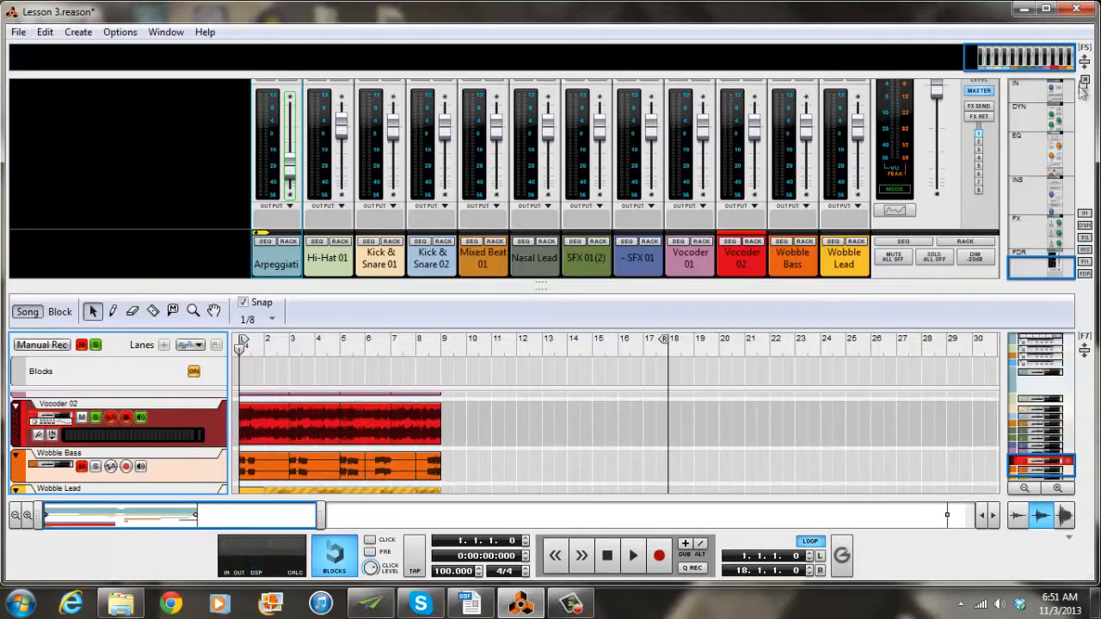
click(1084, 62)
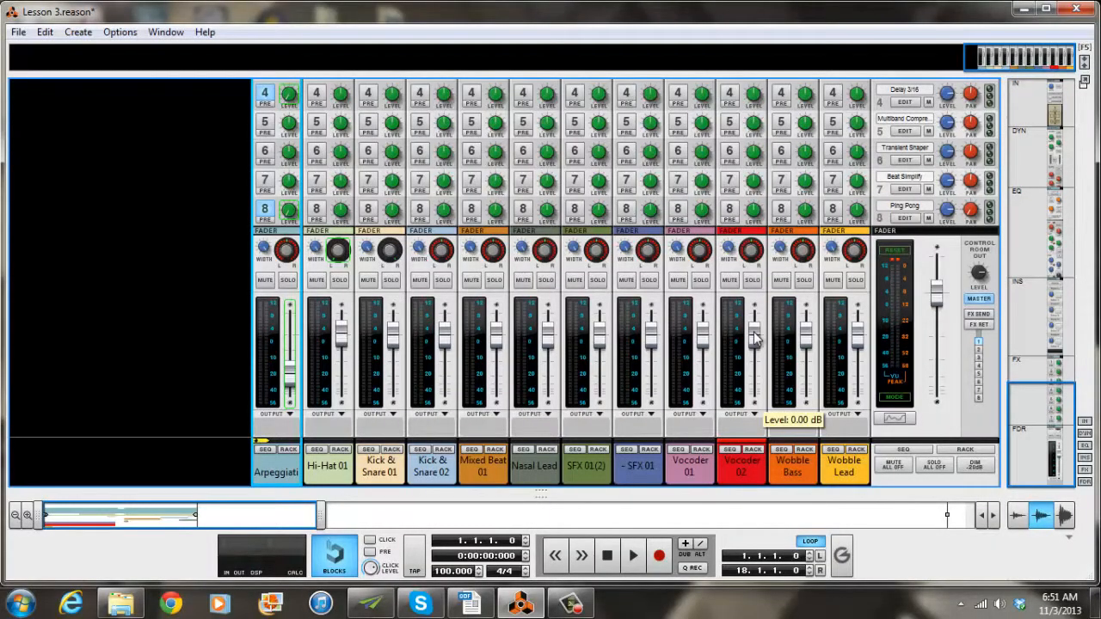
right_click(753, 338)
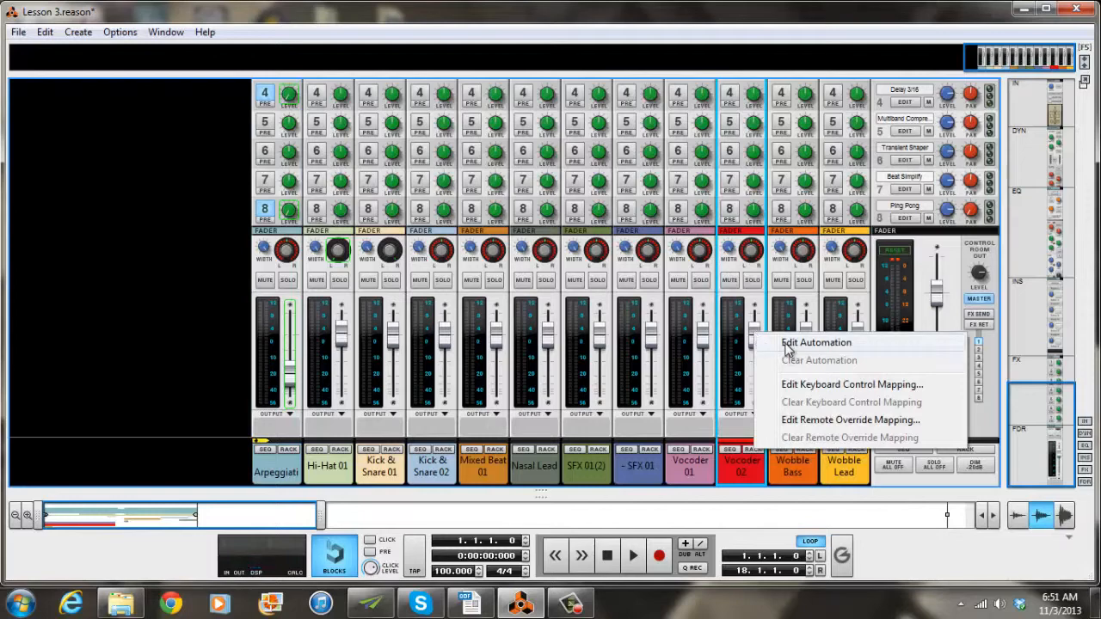
click(787, 344)
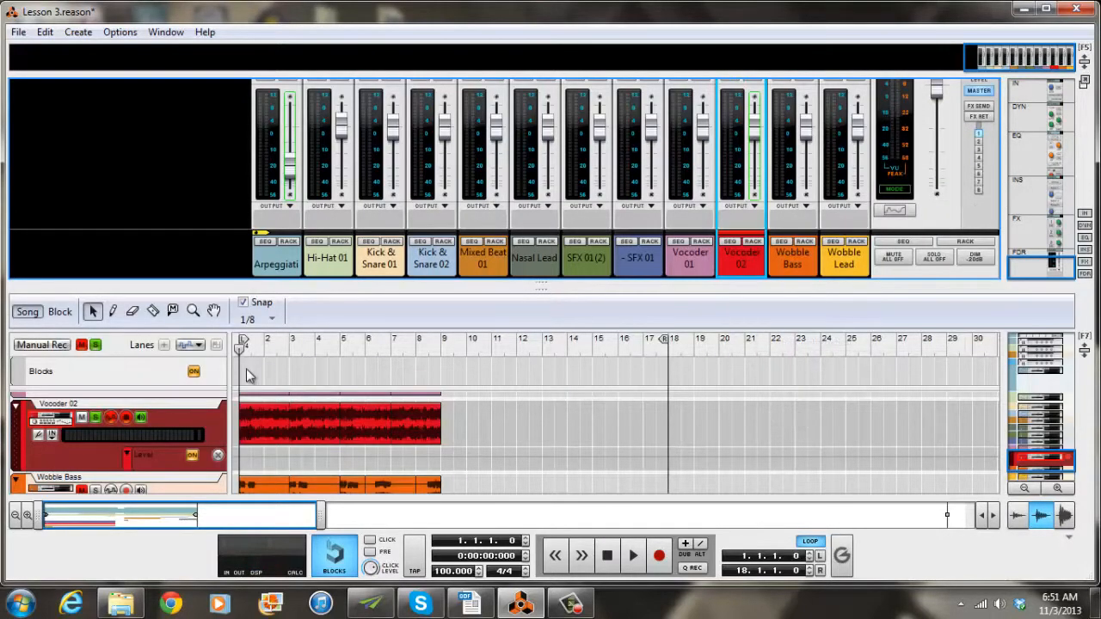
Draw an eight-bar automation clip in the Vocoder 02 level lane, starting at bar 1.
click(112, 311)
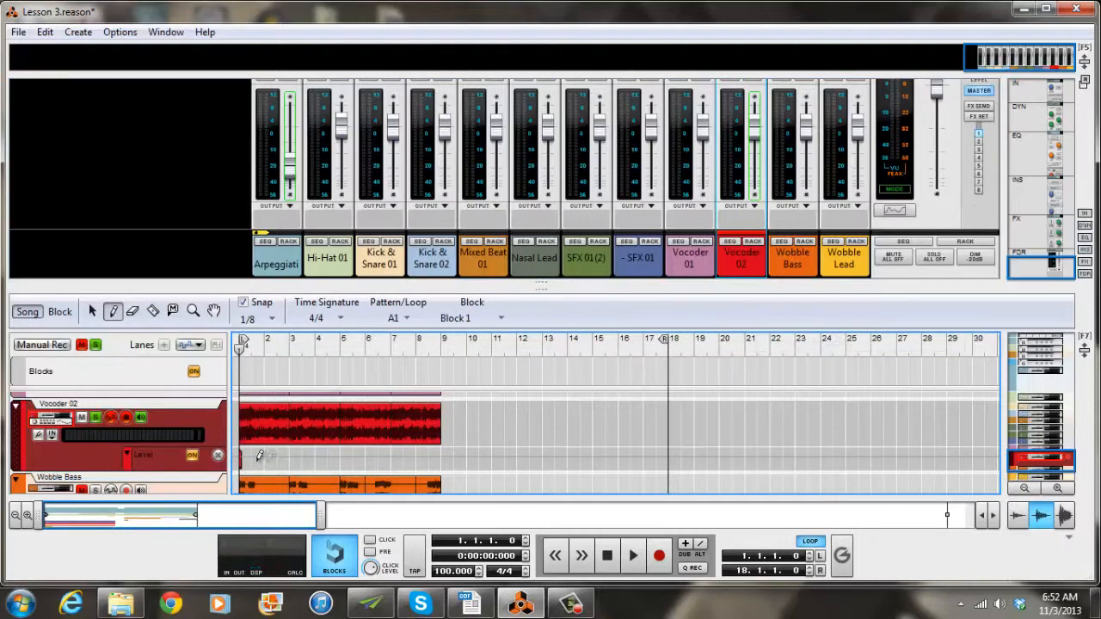
drag(243, 457, 440, 458)
key(q)
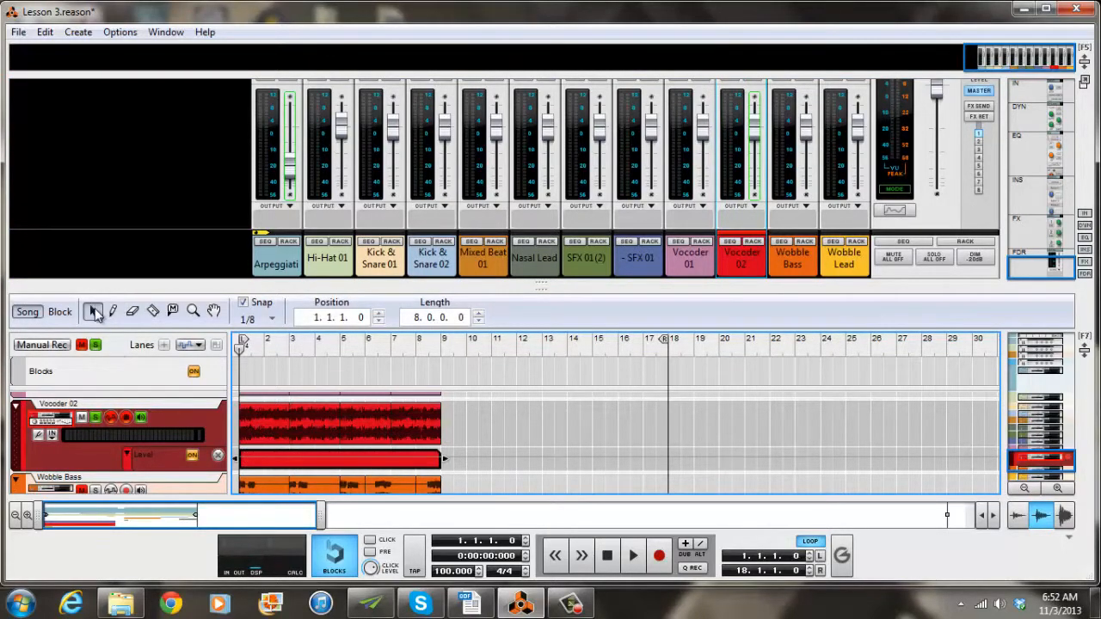
Open the Vocoder 02 level clip and draw a rise from a low point at bar 1 to 971 at bar 4.
double_click(273, 461)
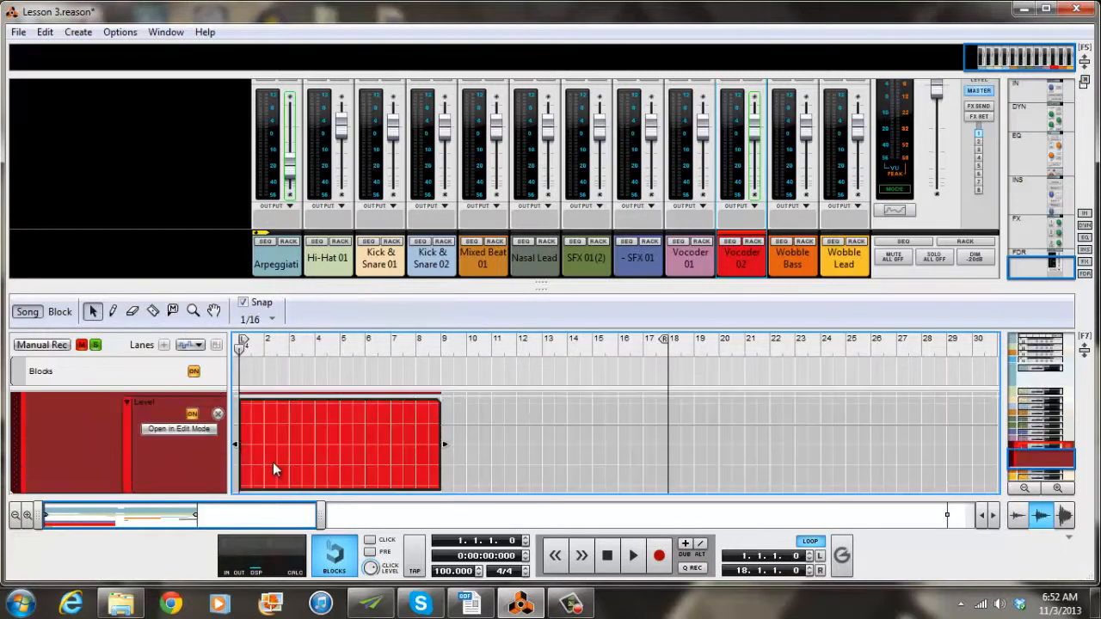
click(113, 312)
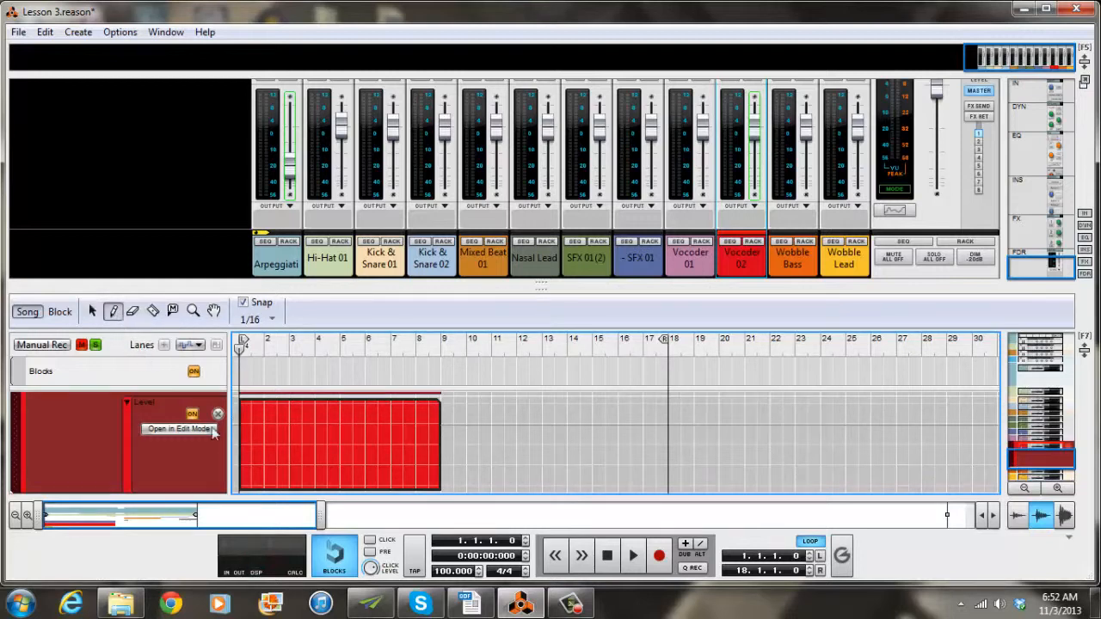
click(244, 461)
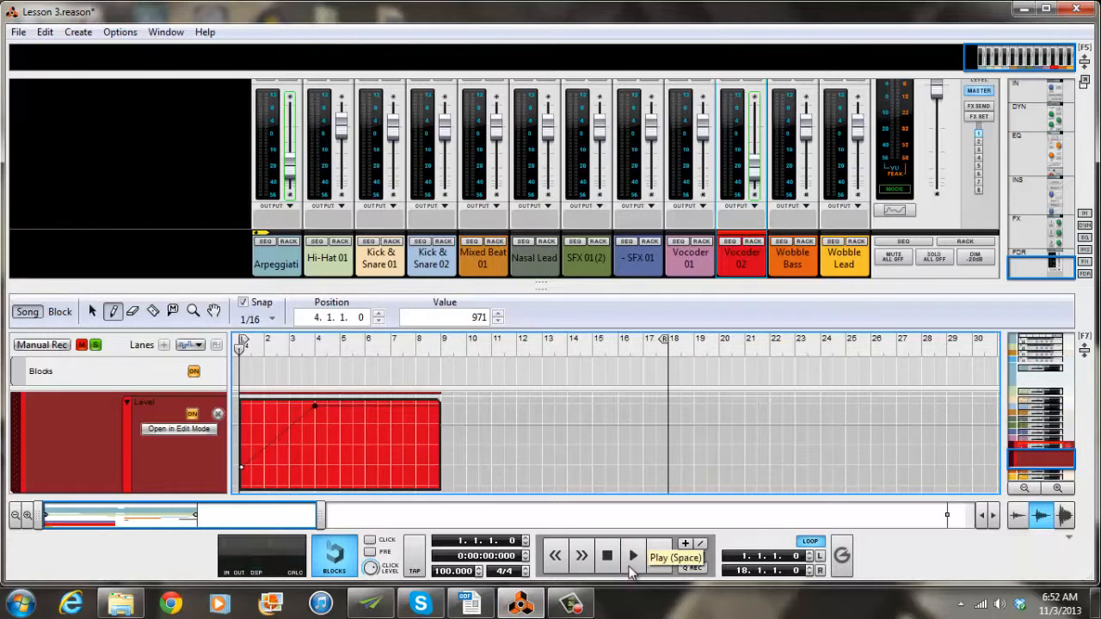
Play back the Vocoder 02 level rise through bar 4, then stop and return to the start.
click(632, 556)
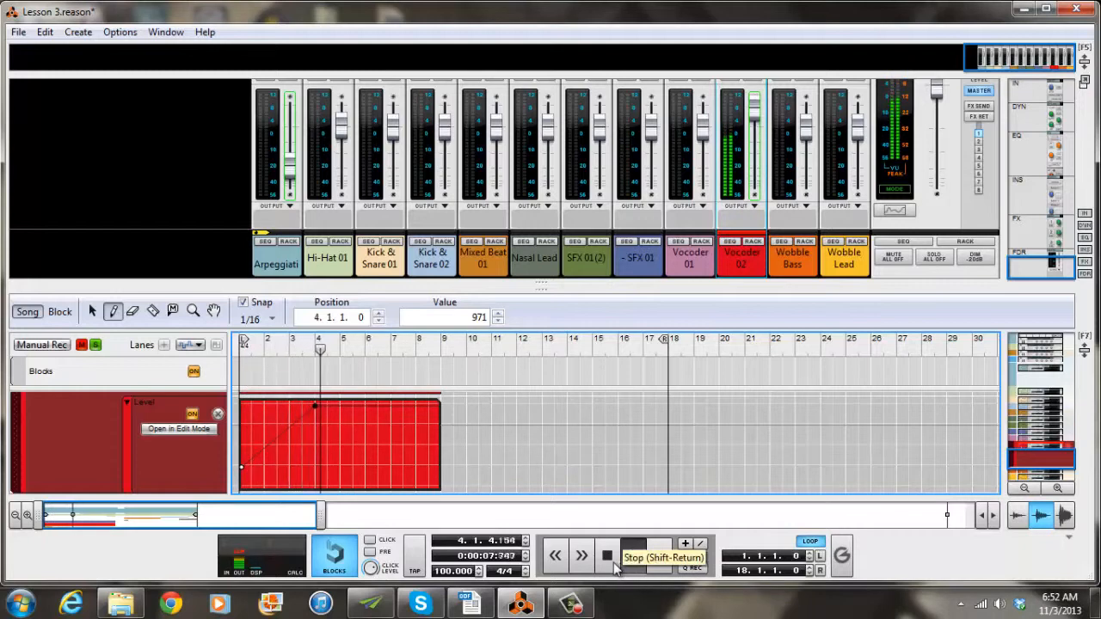
click(614, 563)
click(615, 563)
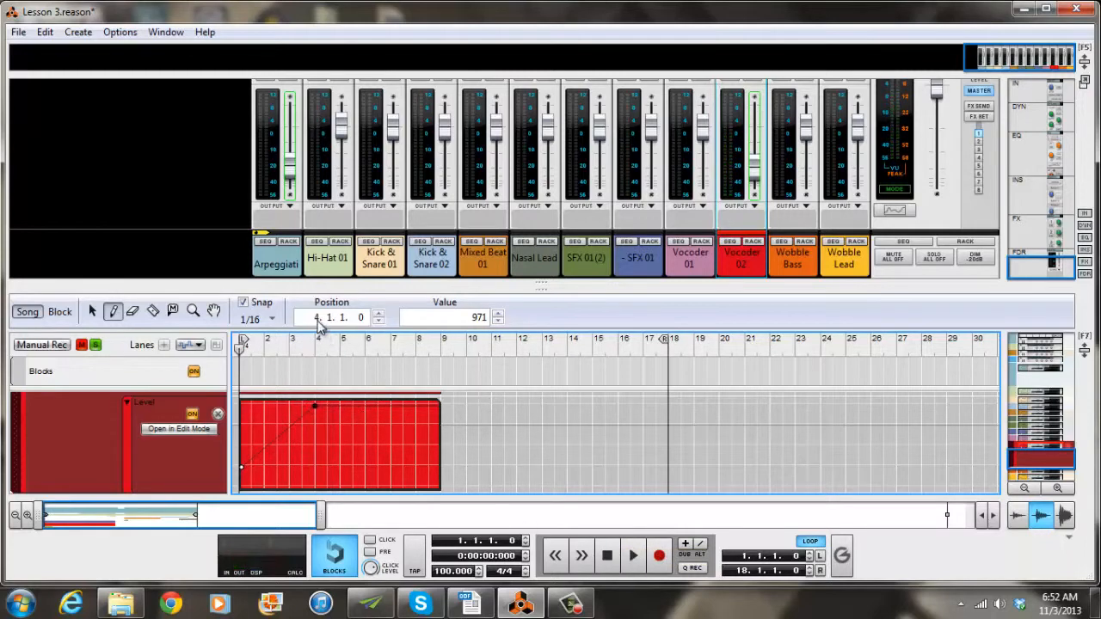
Try a value of 600 for the Vocoder 02 level point at bar 4.
double_click(477, 317)
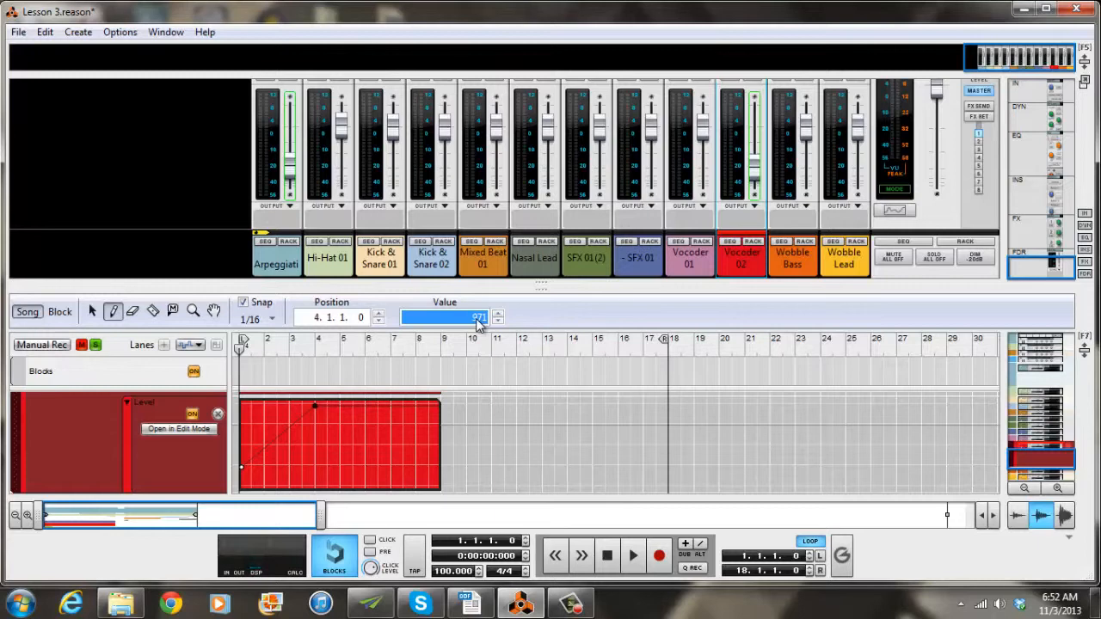
text(600)
key(Return)
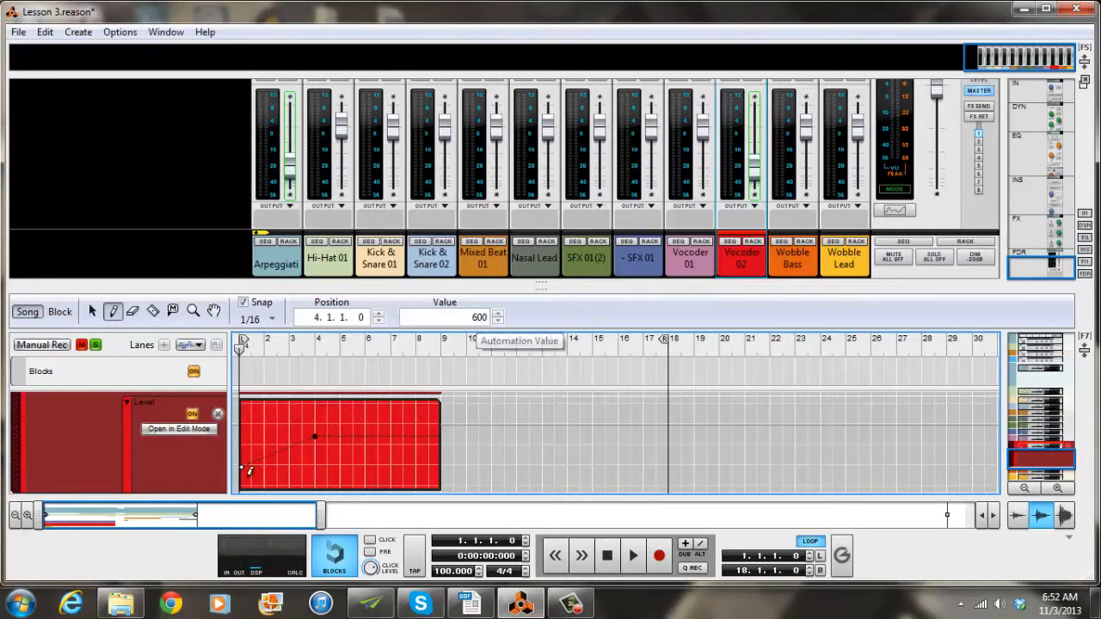
Set the Vocoder 02 level point at bar 4 to 750 and play back the rise.
double_click(476, 317)
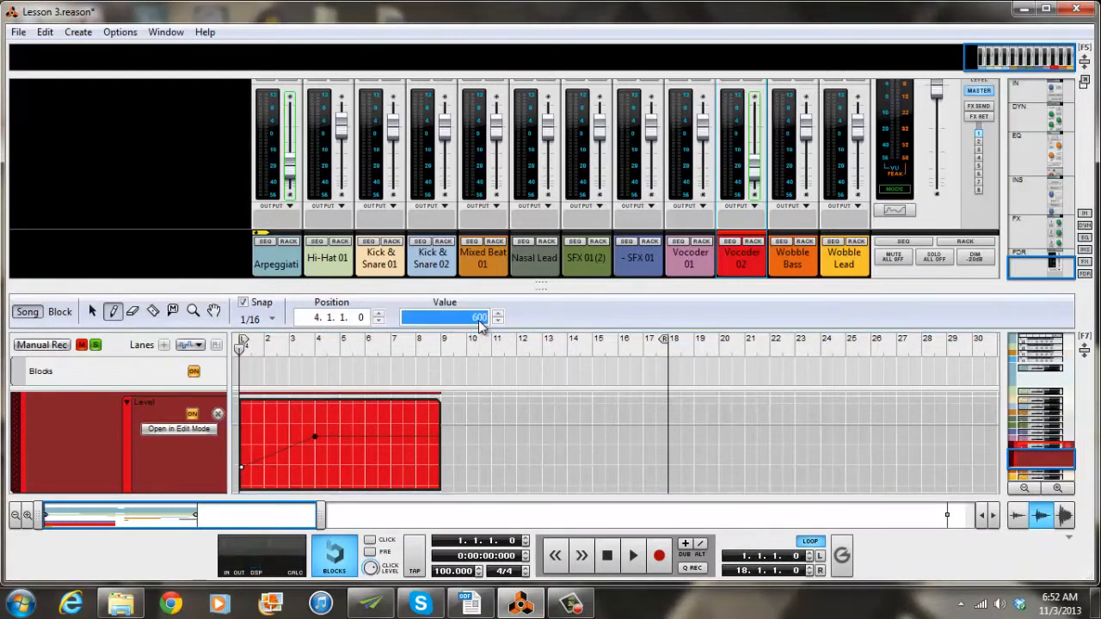
text(750)
key(Return)
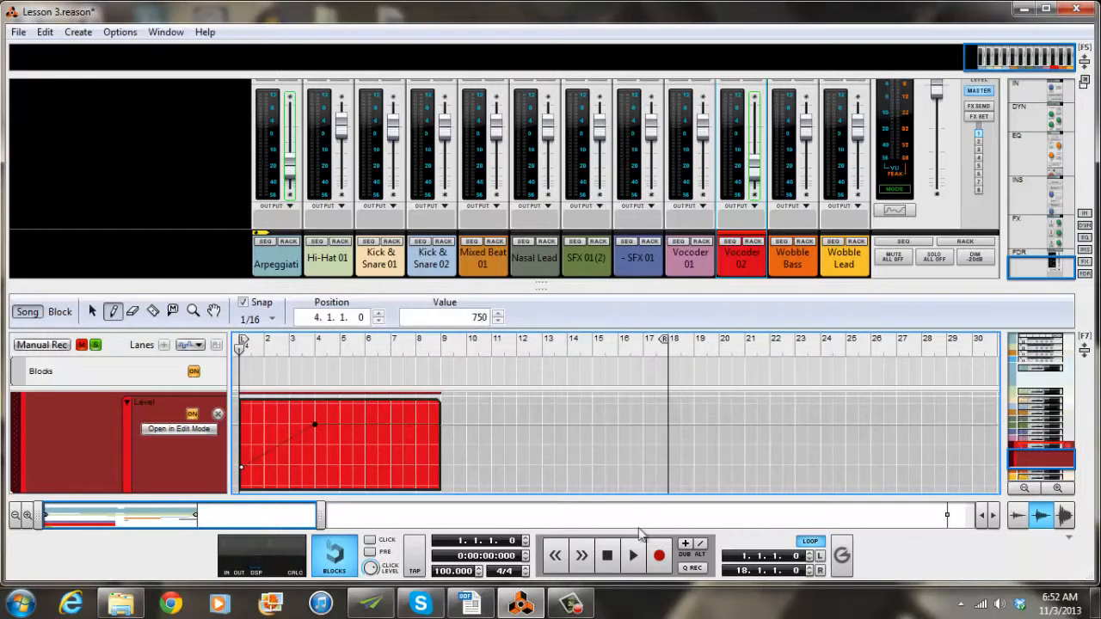
click(628, 566)
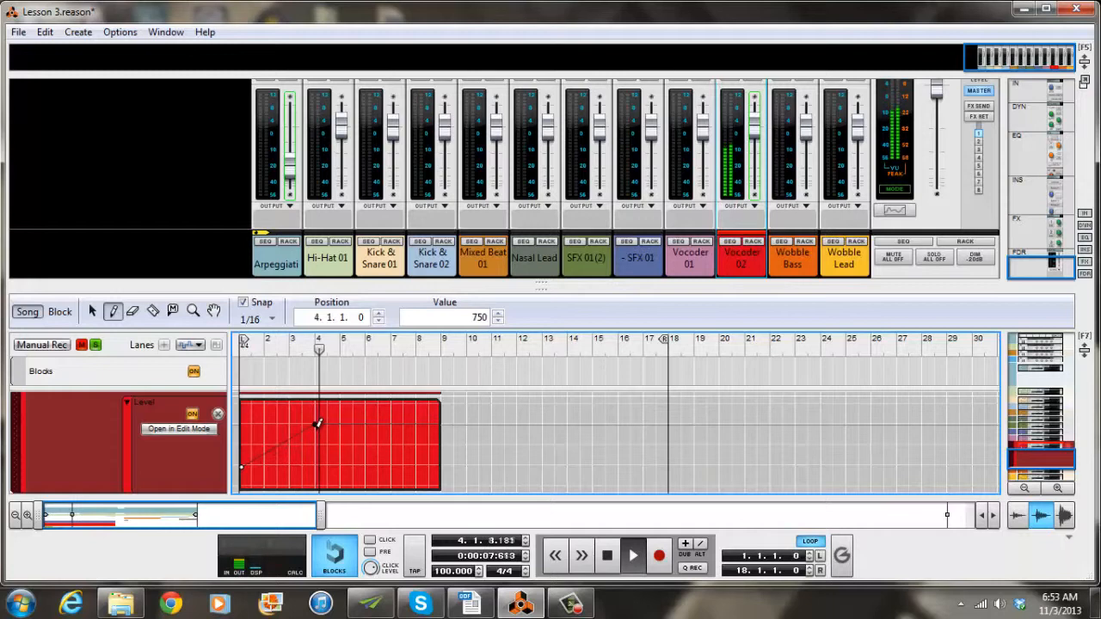
double_click(607, 556)
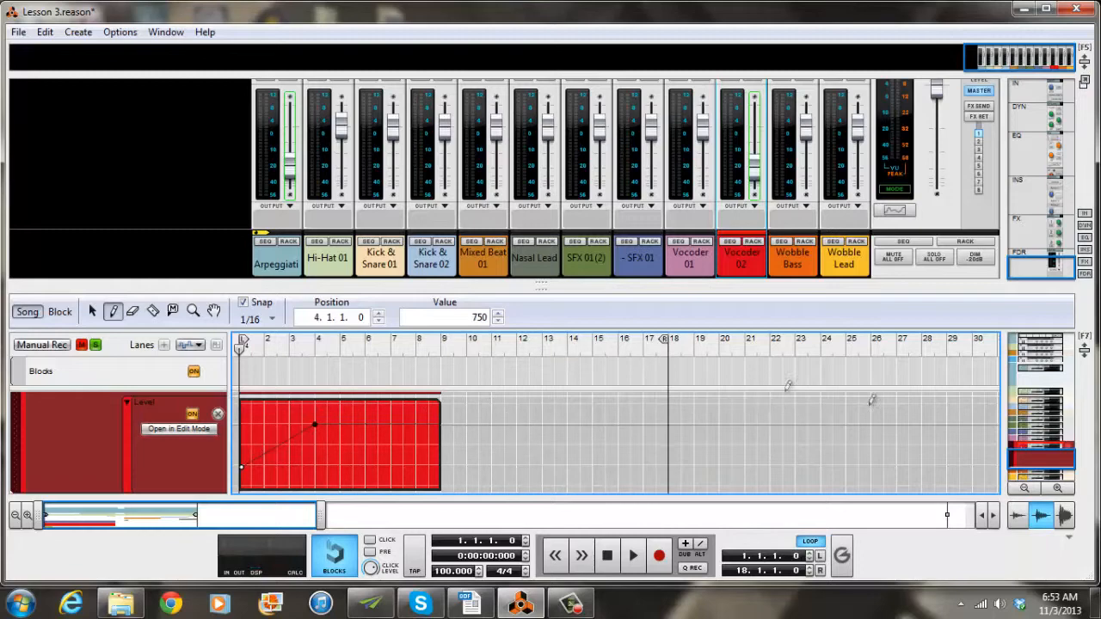
Clear all track solos and enlarge the sequencer to full height, leaving the Vocoder 02 level clip's edit view.
click(1040, 475)
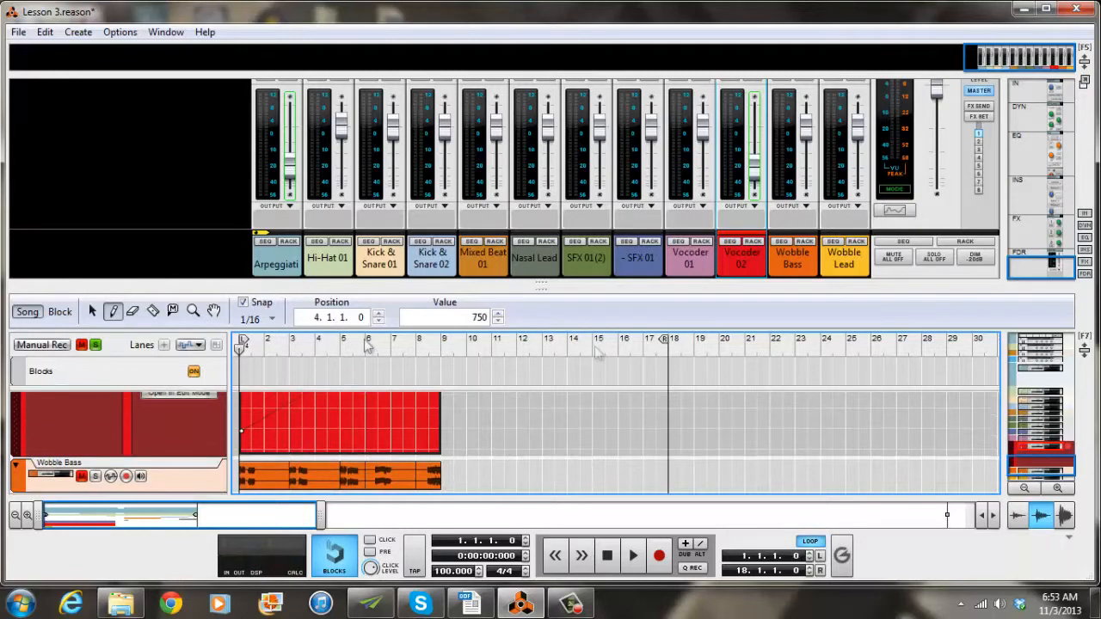
click(102, 353)
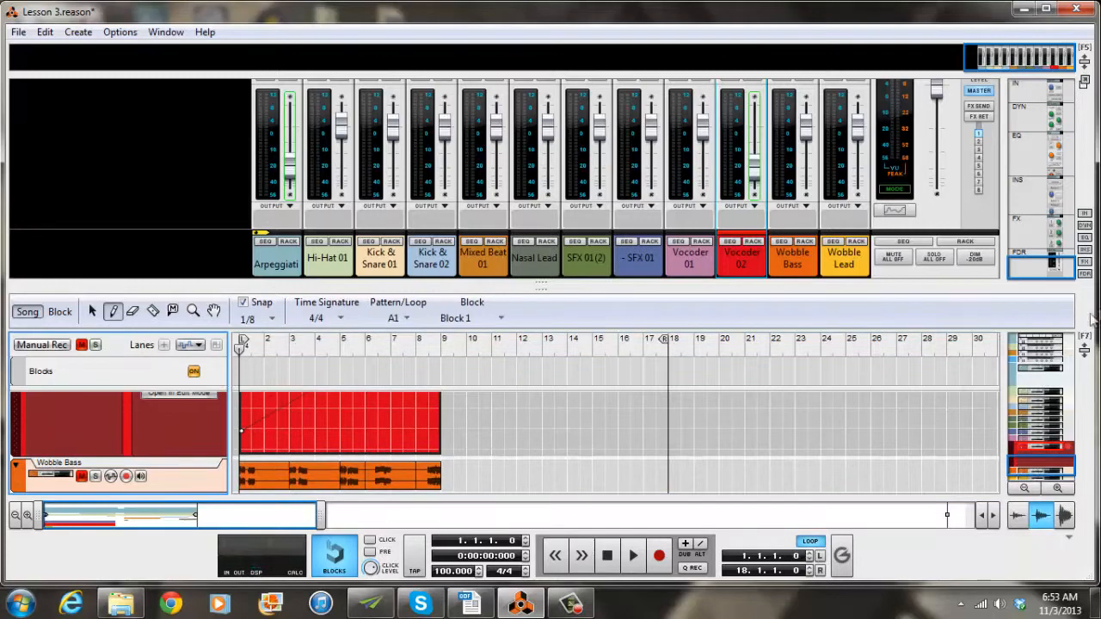
click(1085, 352)
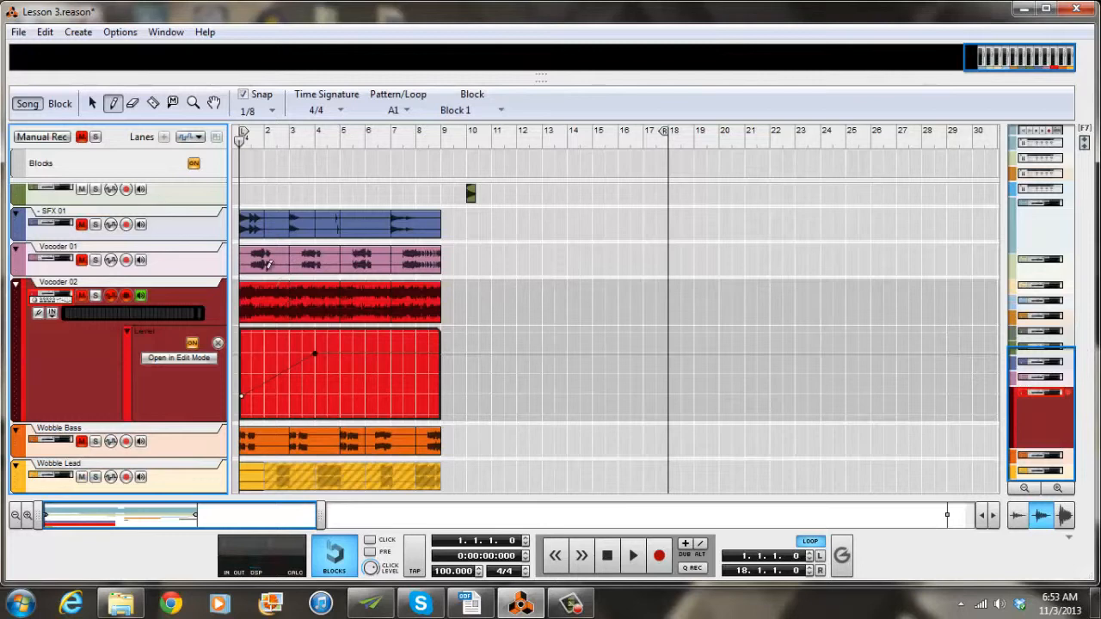
click(92, 103)
click(250, 294)
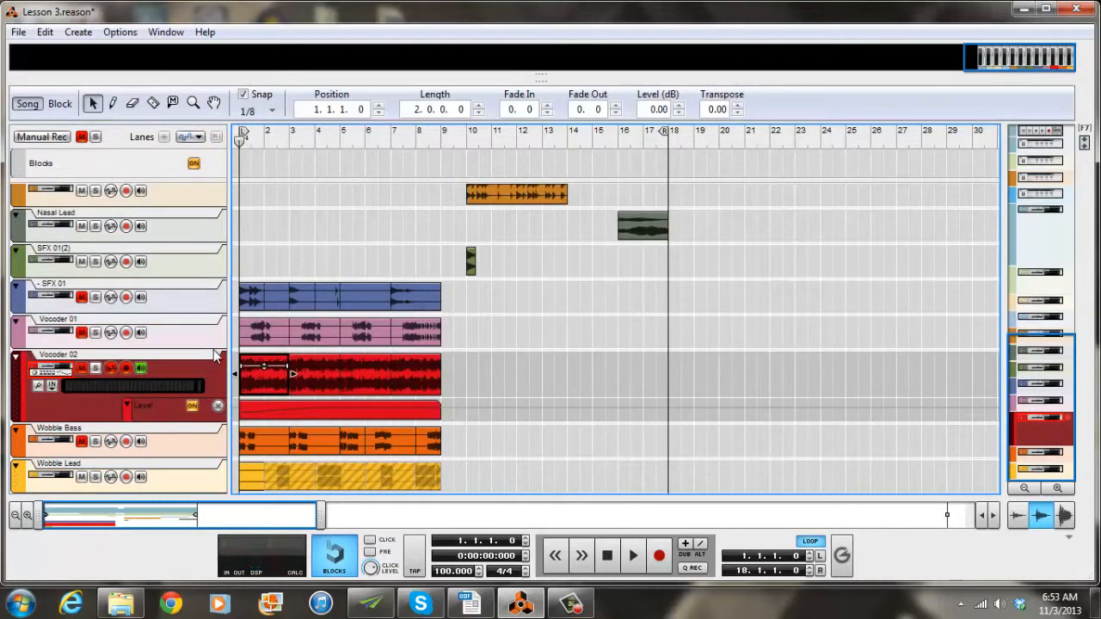
Examine the automation curves in the Arpeggiation level, Hi-Hat 01 pan and Arpeggiation FX8 Send Level clips.
drag(1055, 402, 1060, 251)
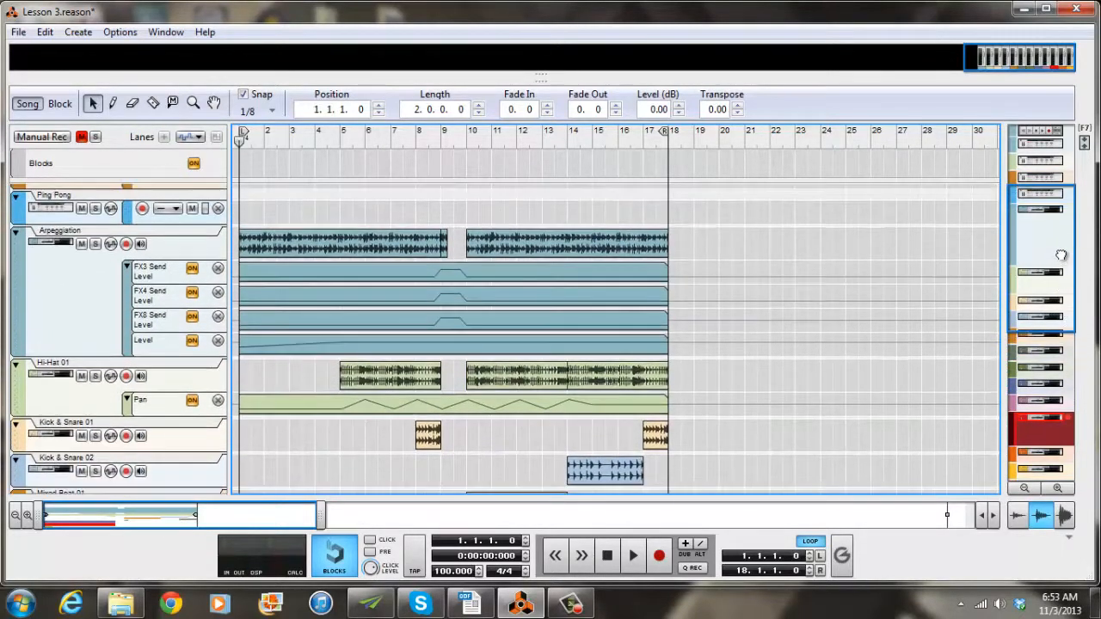
double_click(299, 346)
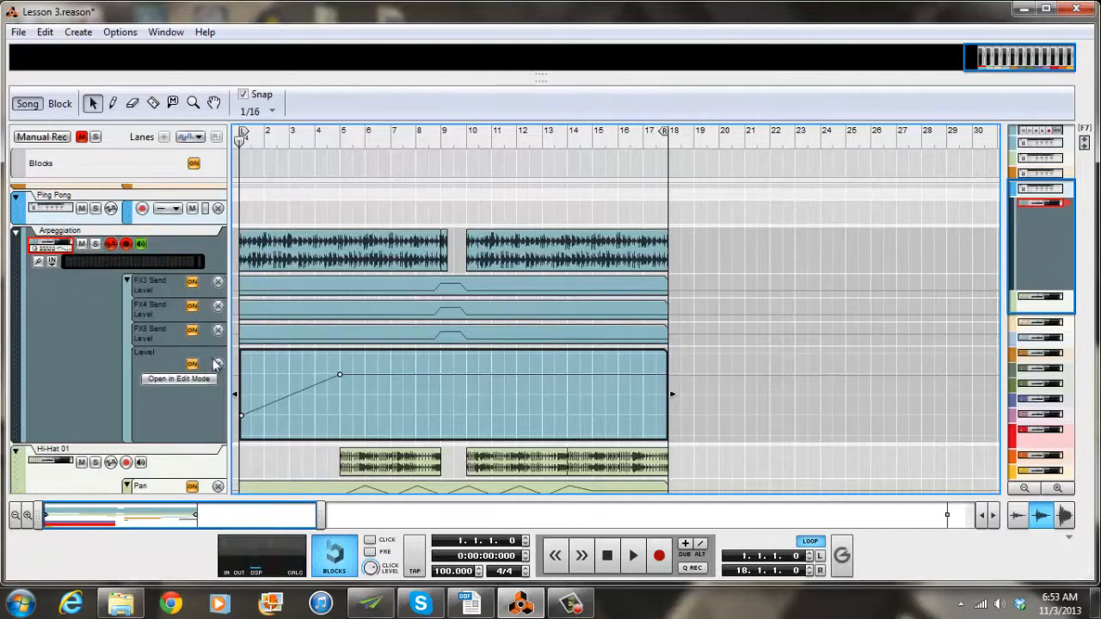
drag(1019, 270, 1028, 292)
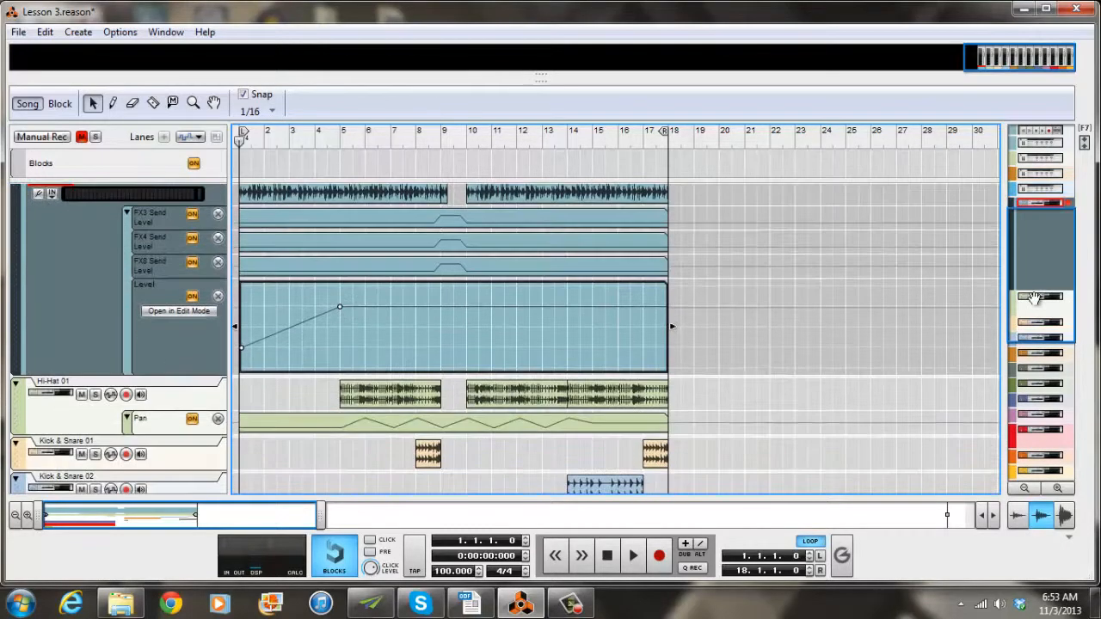
double_click(516, 427)
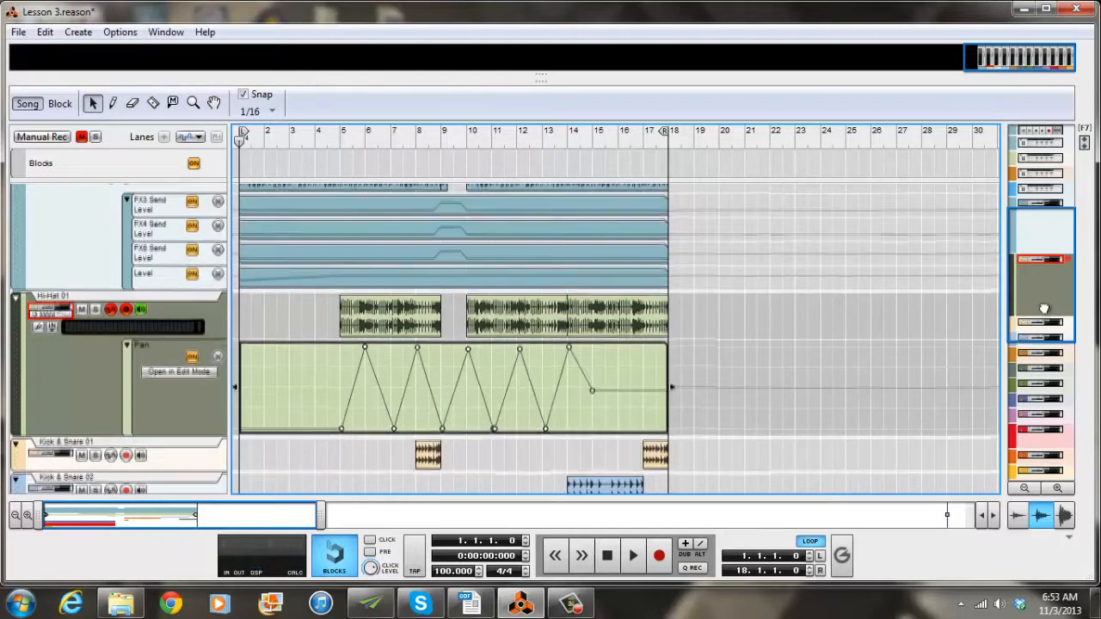
drag(1041, 315, 1041, 293)
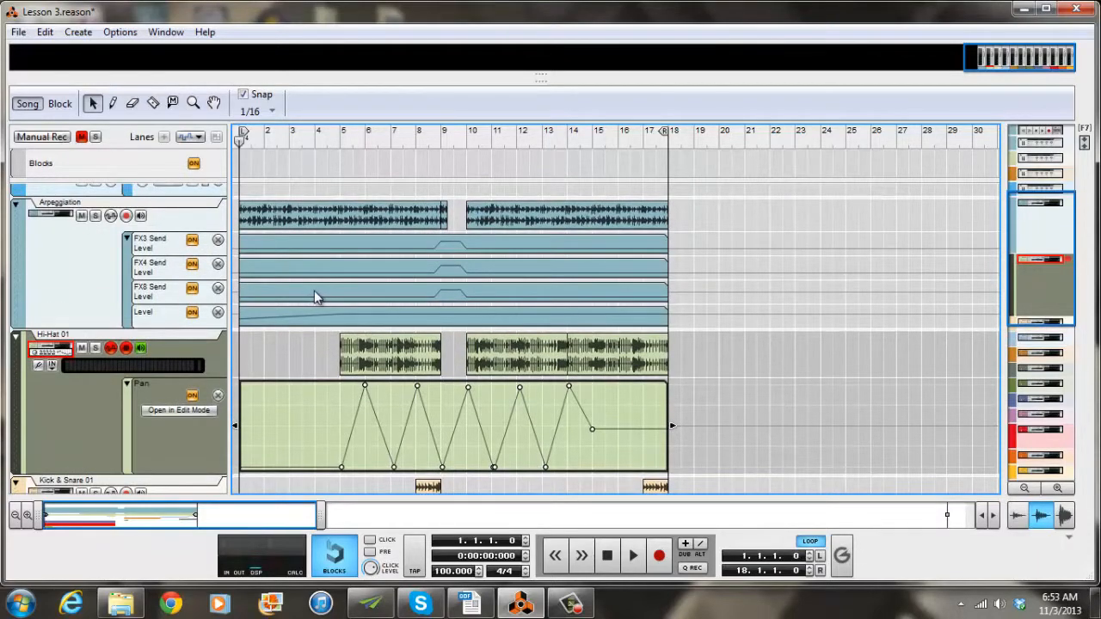
double_click(444, 297)
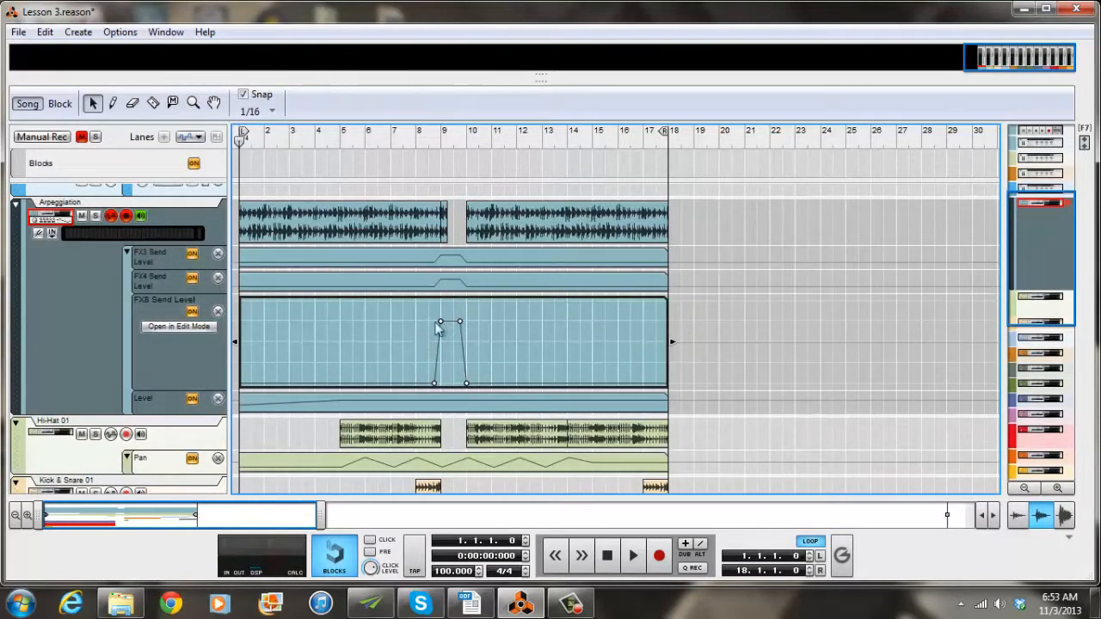
click(312, 286)
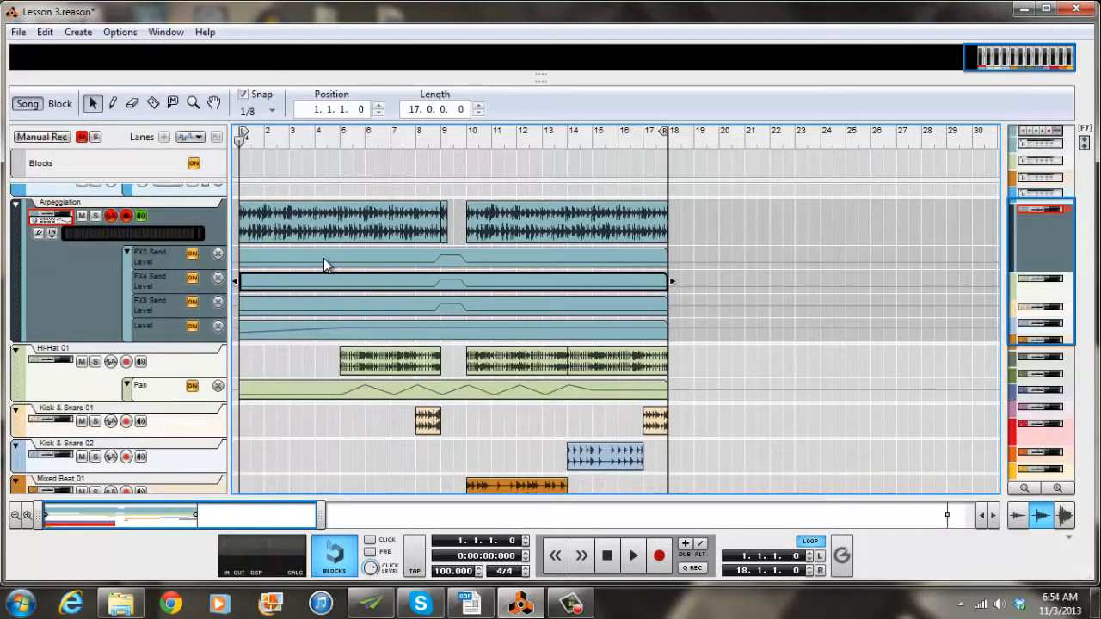
Delete the FX3 and FX4 Send Level automation clips from the Arpeggiation track.
click(324, 260)
key(Delete)
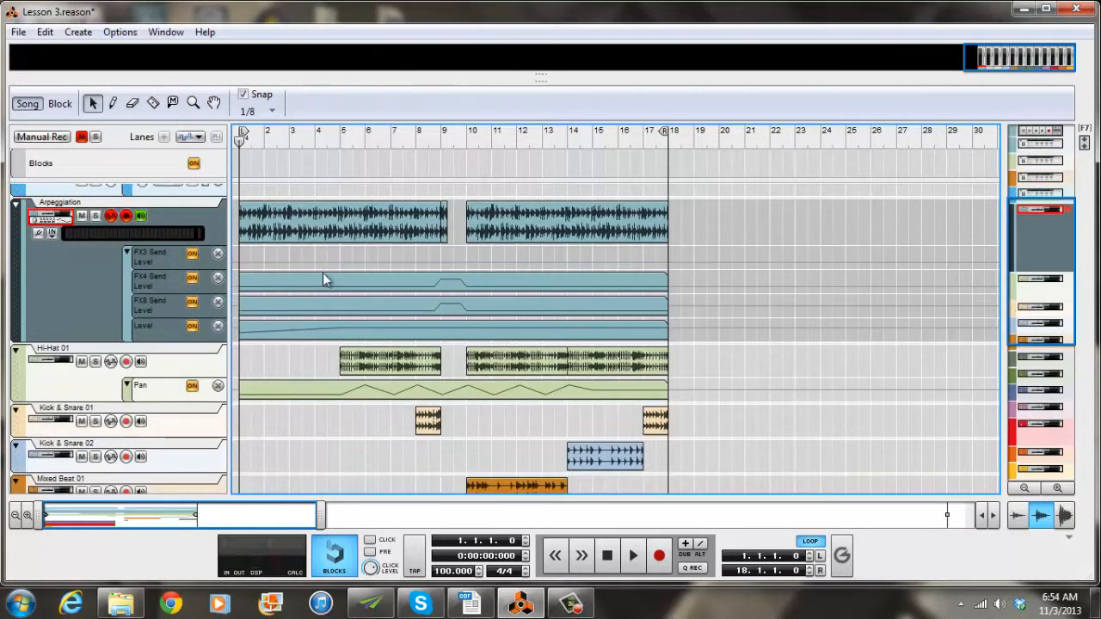
click(314, 289)
key(Delete)
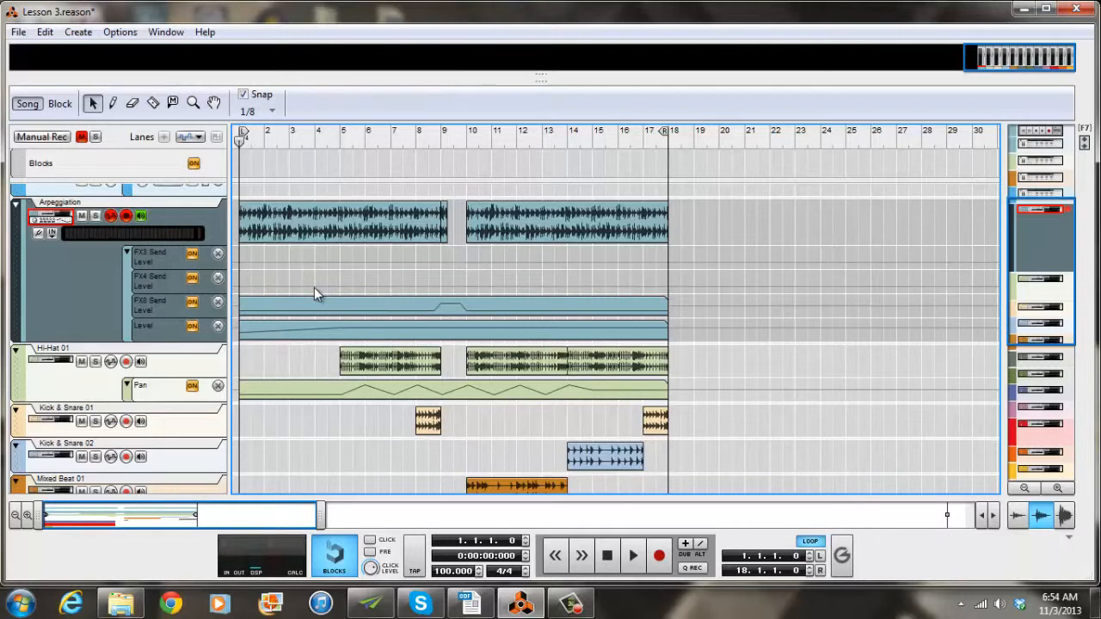
Duplicate the Arpeggiation FX8 Send Level clip twice and place one copy on the FX4 Send Level lane at bar 18.
click(318, 313)
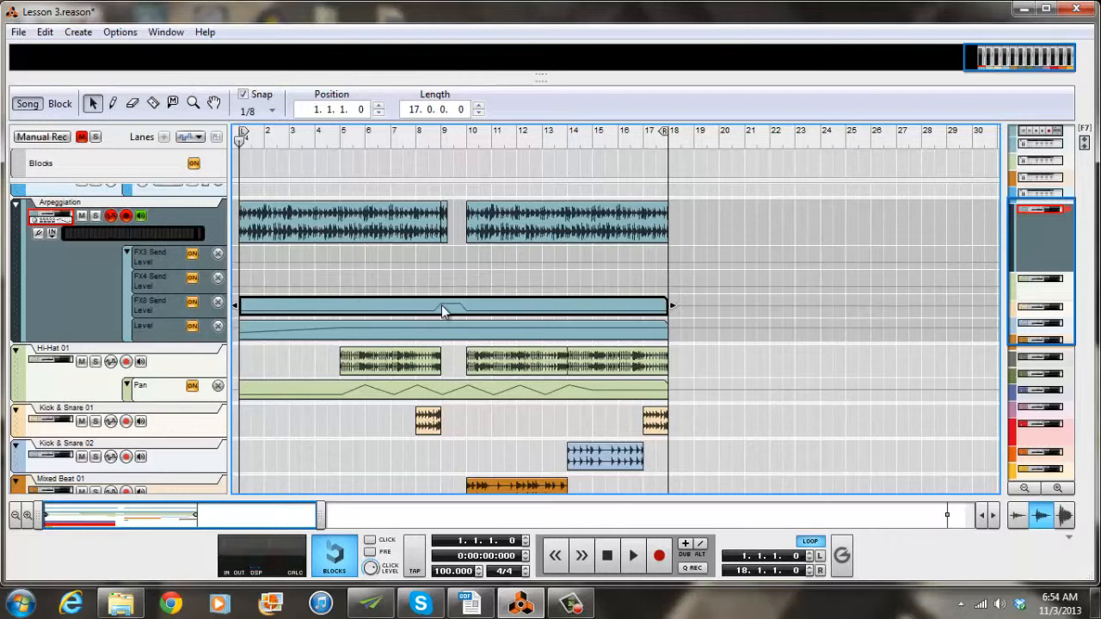
key(ctrl+d)
key(ctrl+d)
drag(443, 306, 290, 295)
drag(375, 514, 191, 525)
drag(688, 278, 391, 290)
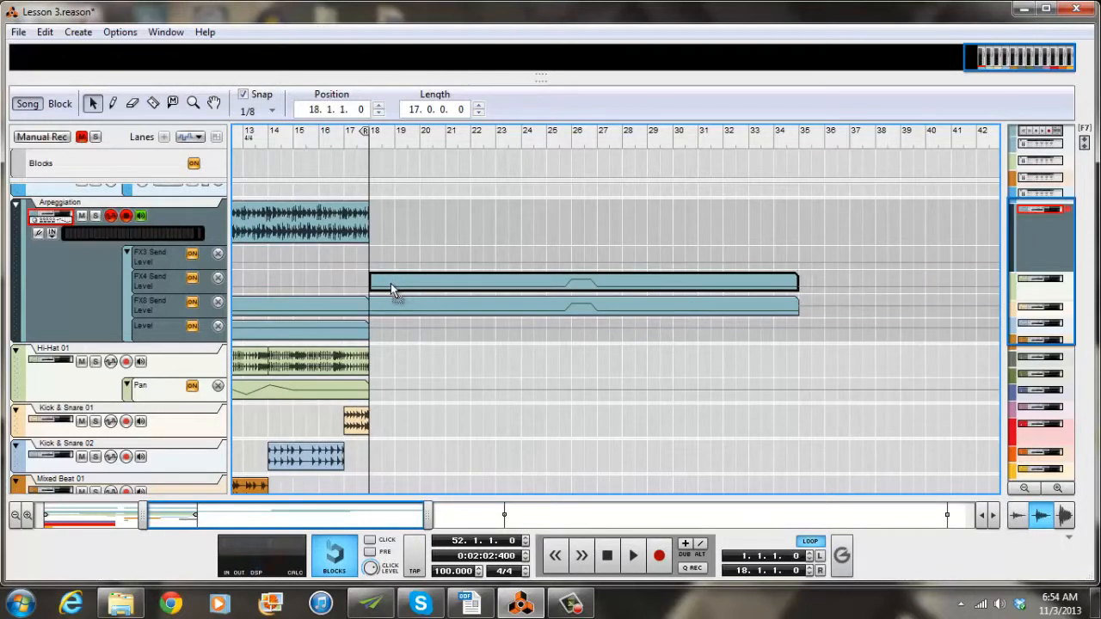
Set the snap value to Bar and move both copied clips together onto the FX3 and FX4 Send Level lanes at bar 18.
click(256, 111)
click(271, 131)
drag(473, 198, 503, 366)
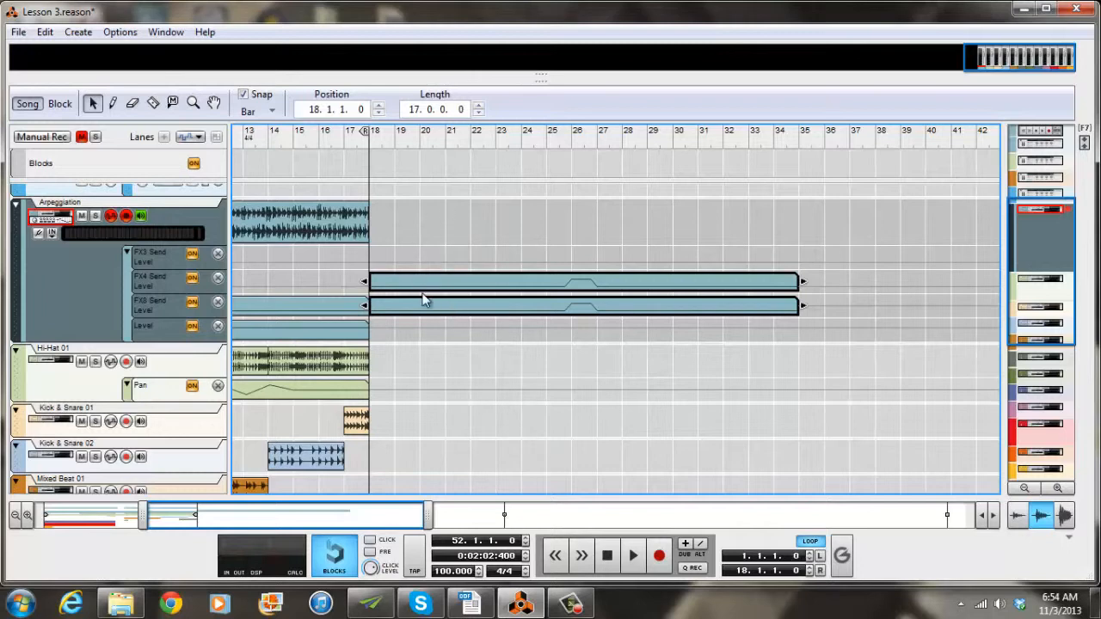
drag(421, 295, 422, 269)
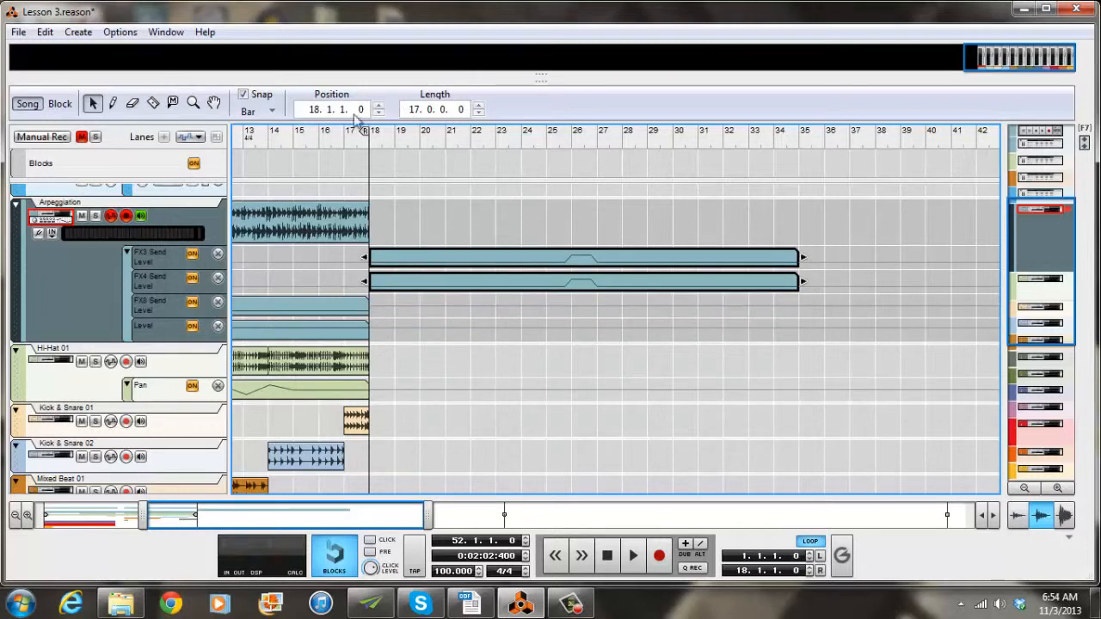
Set the position of the two copied FX3 and FX4 Send Level clips to bar 1.
double_click(313, 112)
text(1)
key(Return)
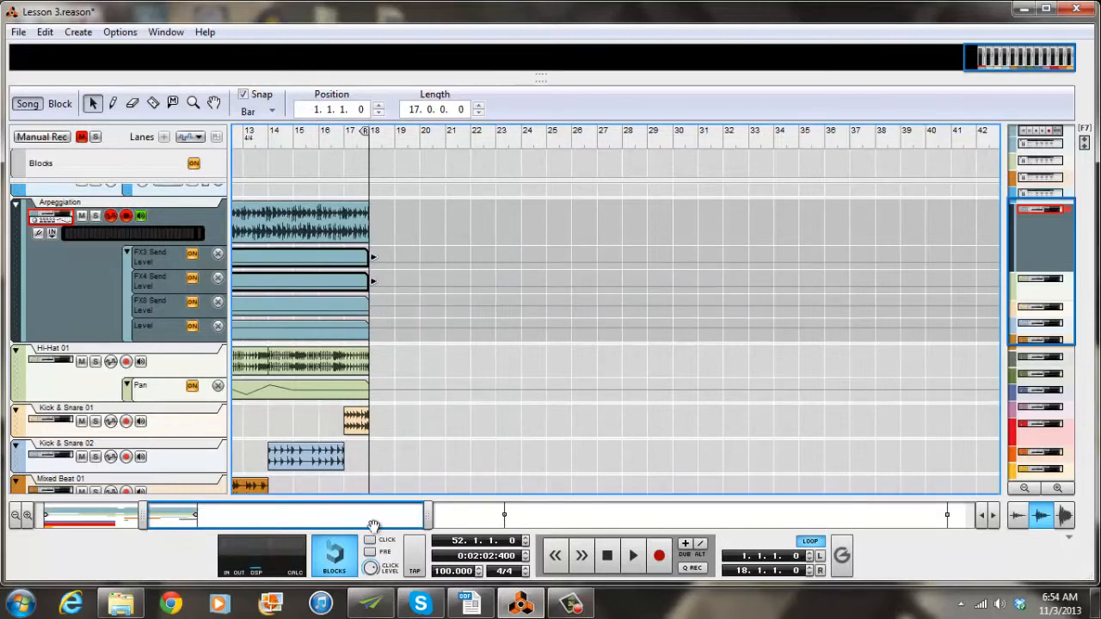
drag(374, 523, 197, 514)
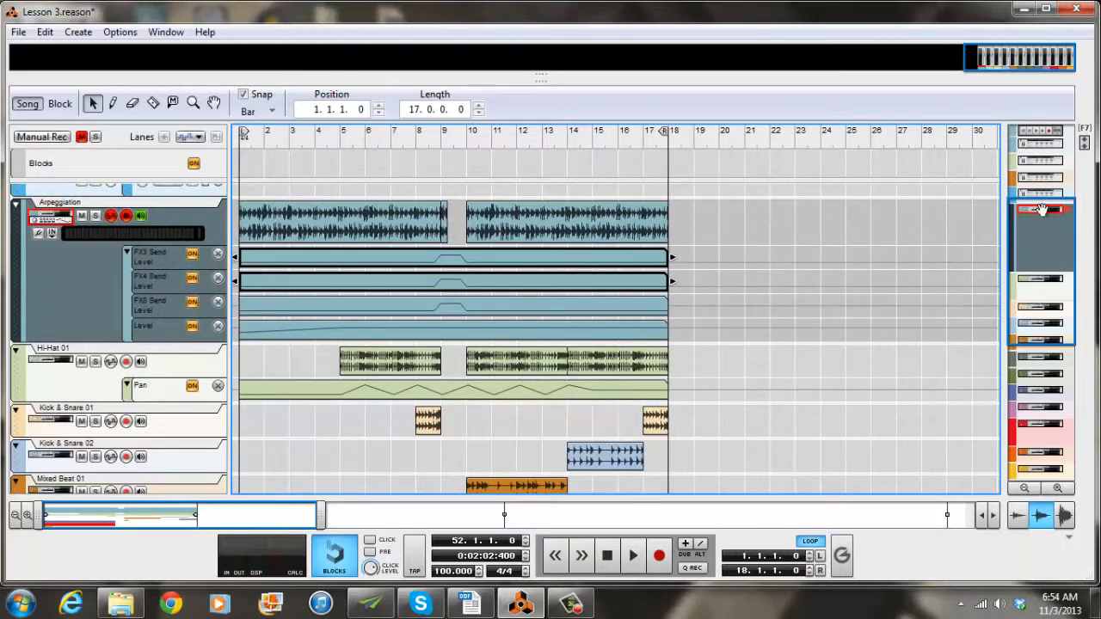
Enlarge the mixer to full height and show the channels' eight FX sends.
click(1084, 143)
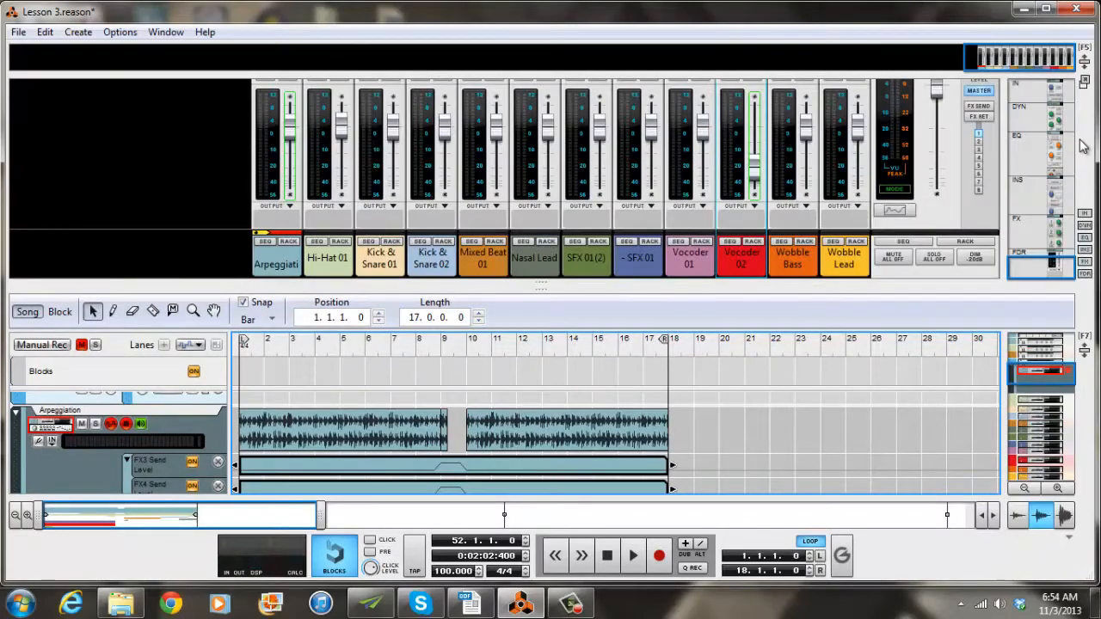
click(1085, 63)
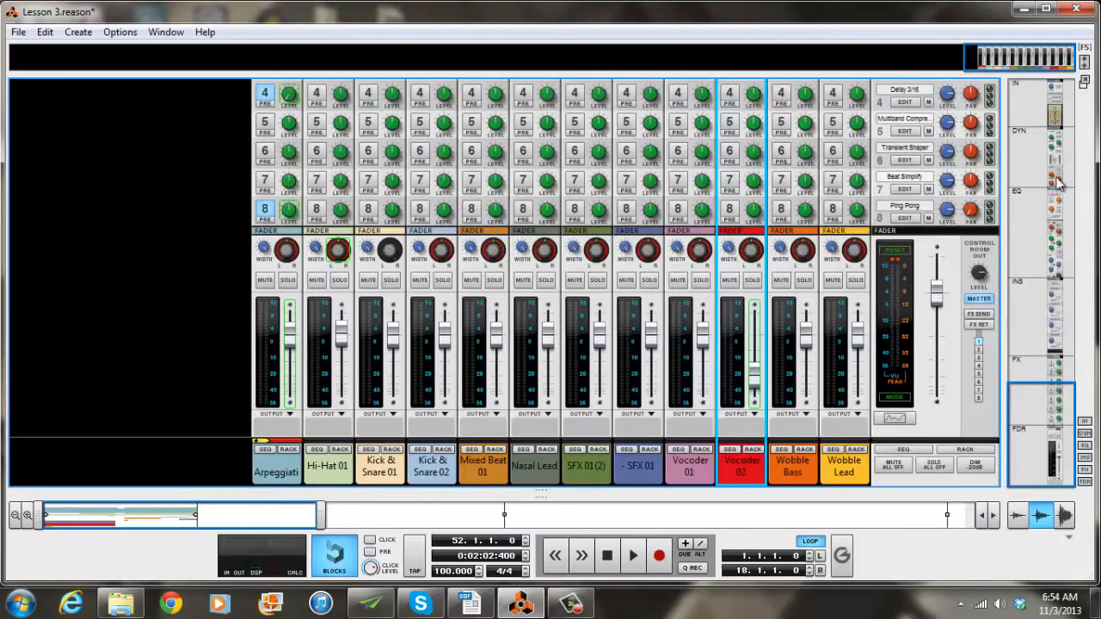
drag(1032, 423, 1032, 388)
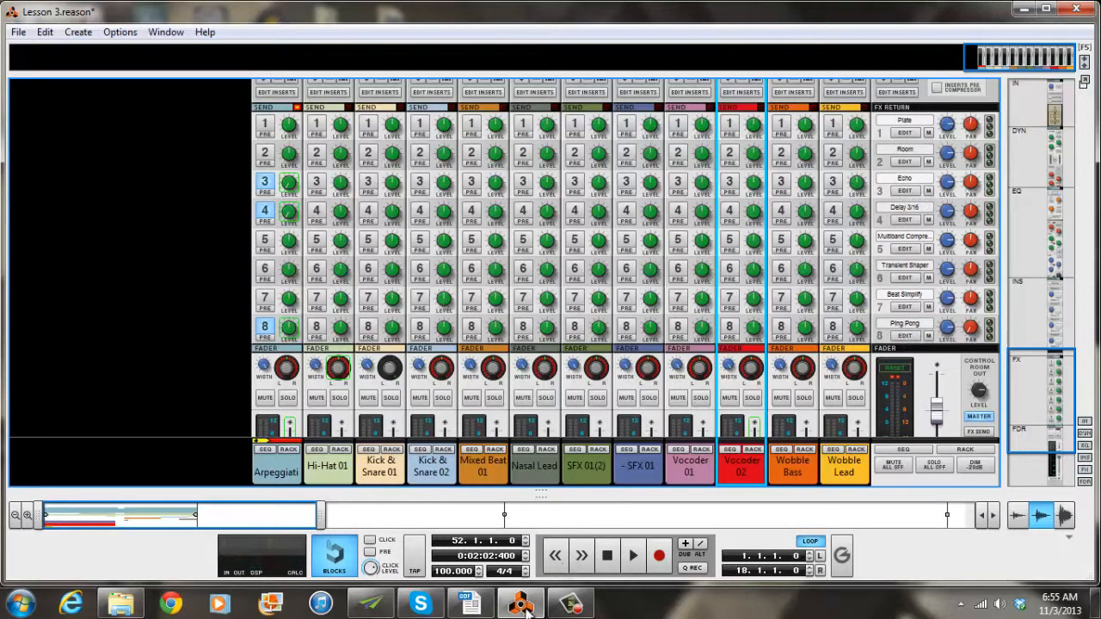
Play the song from the start, check the Arpeggiation send levels in the mixer, and enlarge the sequencer to full height.
click(607, 557)
click(574, 607)
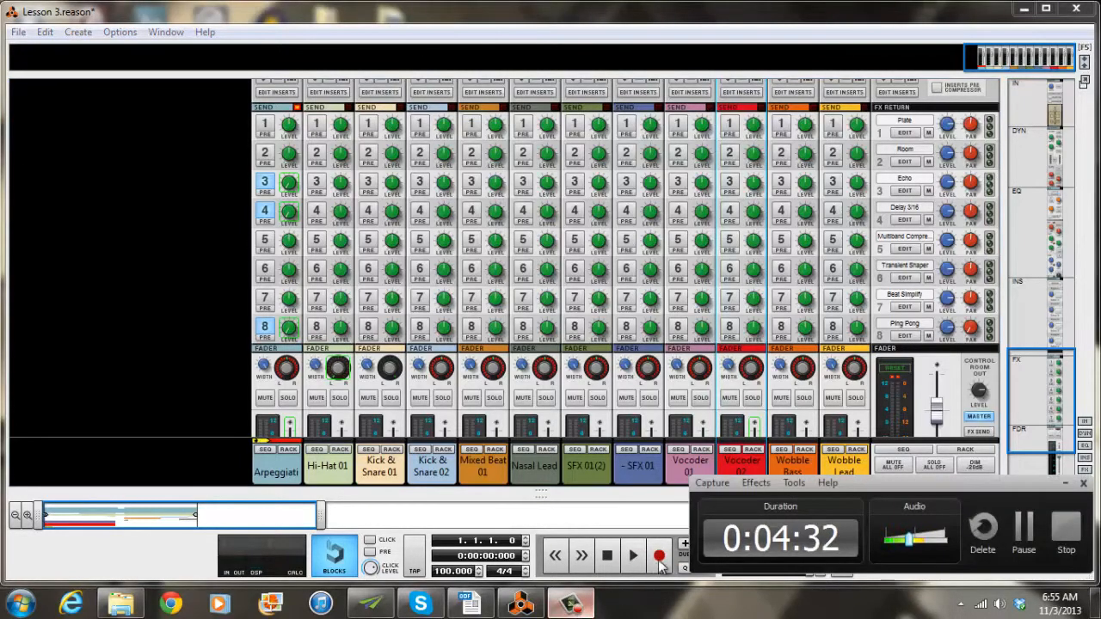
click(633, 556)
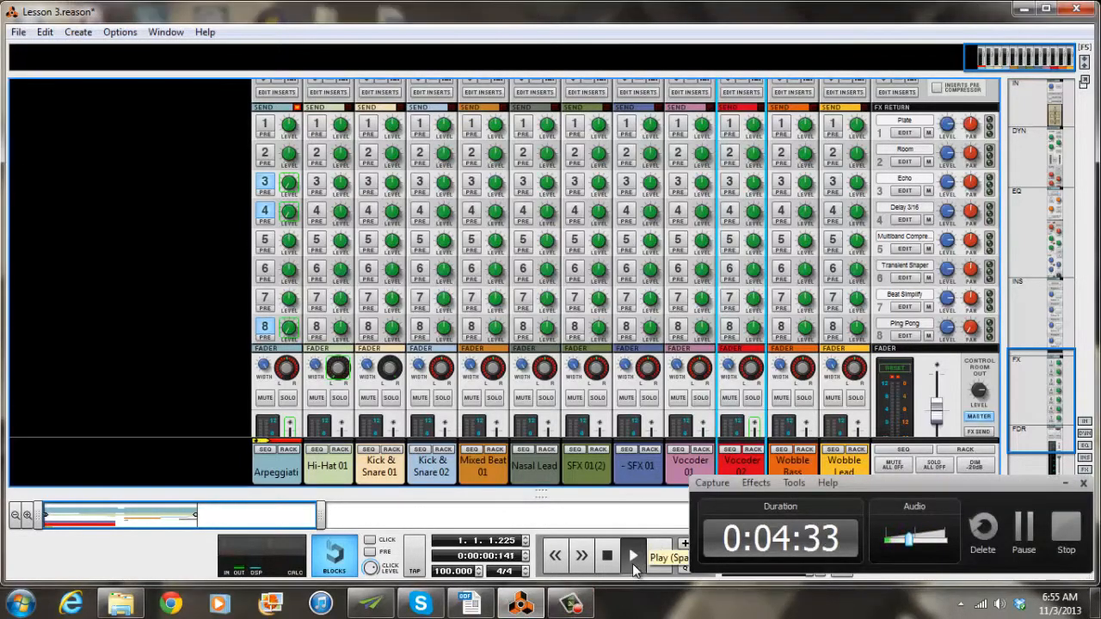
click(1066, 486)
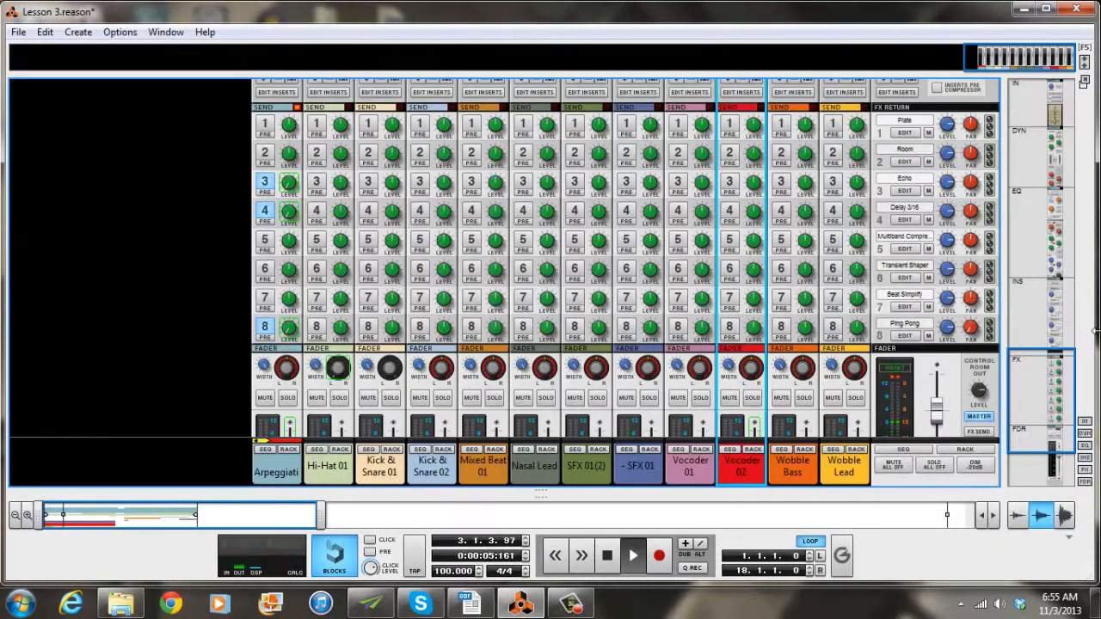
click(1082, 67)
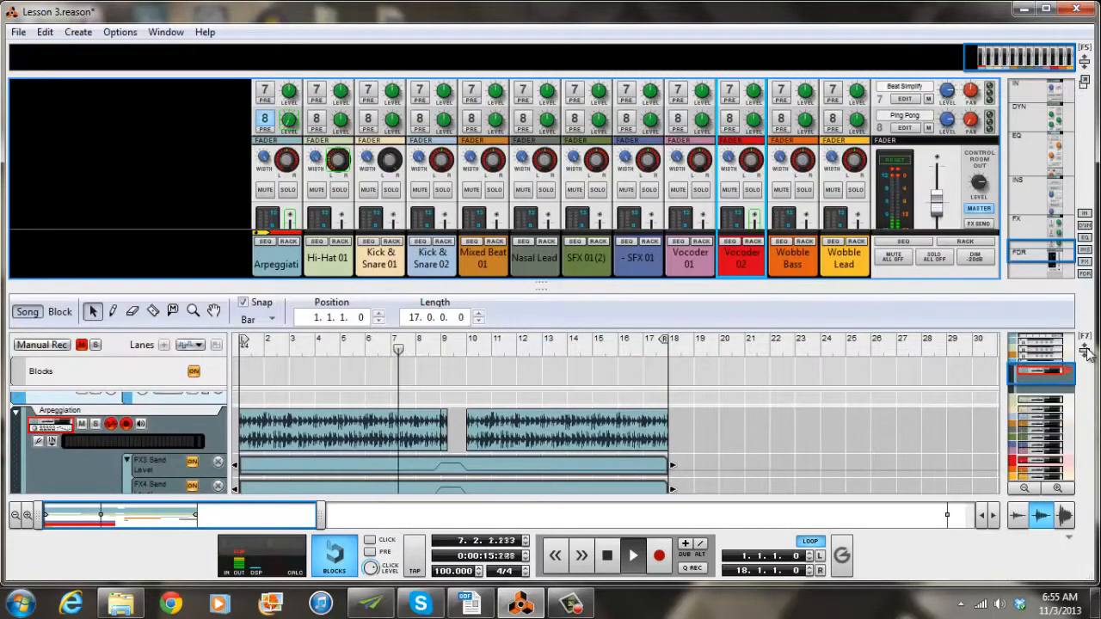
click(1086, 353)
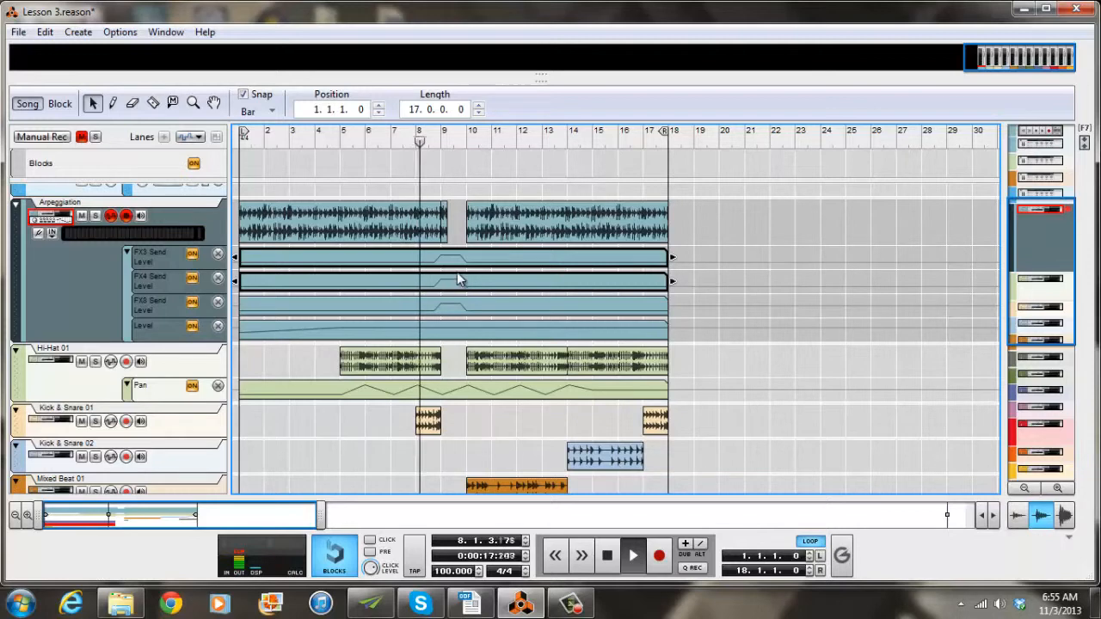